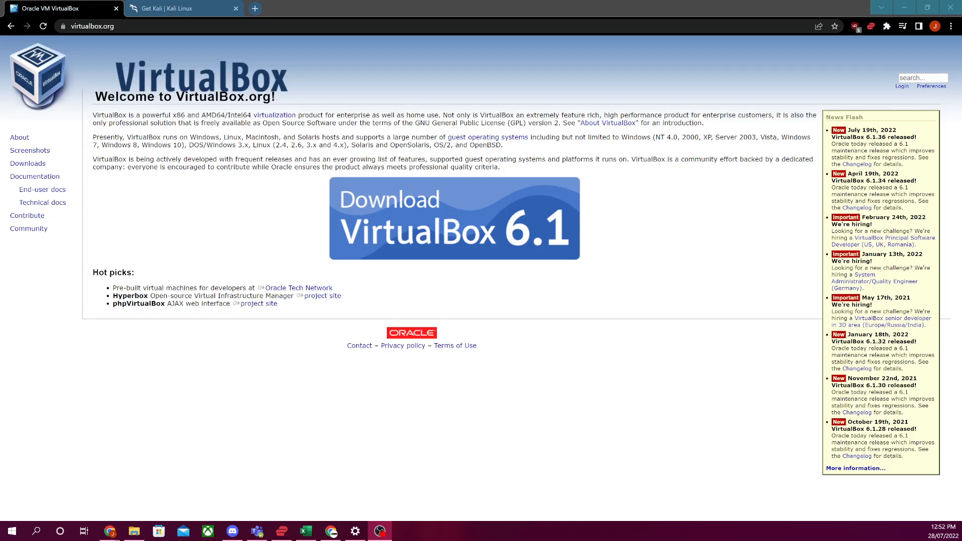
# Step: Request the VirtualBox 6.1.36 installer for Windows hosts from the VirtualBox downloads page, and cancel saving it
pyautogui.rightClick(717, 434)
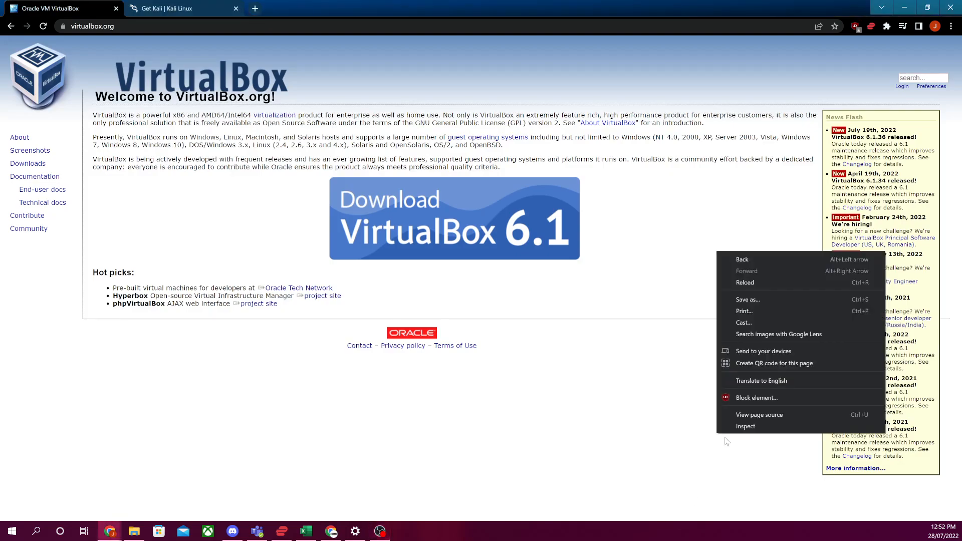
pyautogui.click(570, 433)
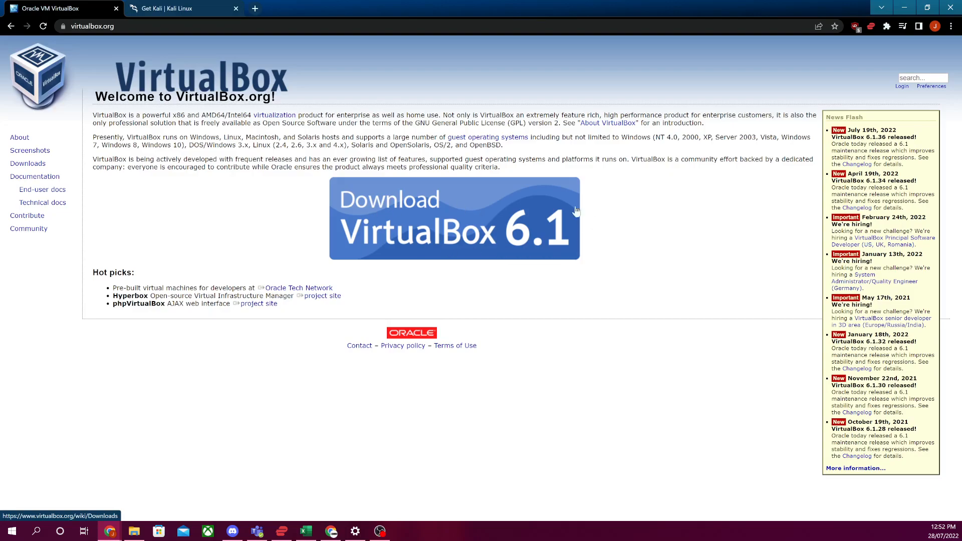
pyautogui.click(447, 220)
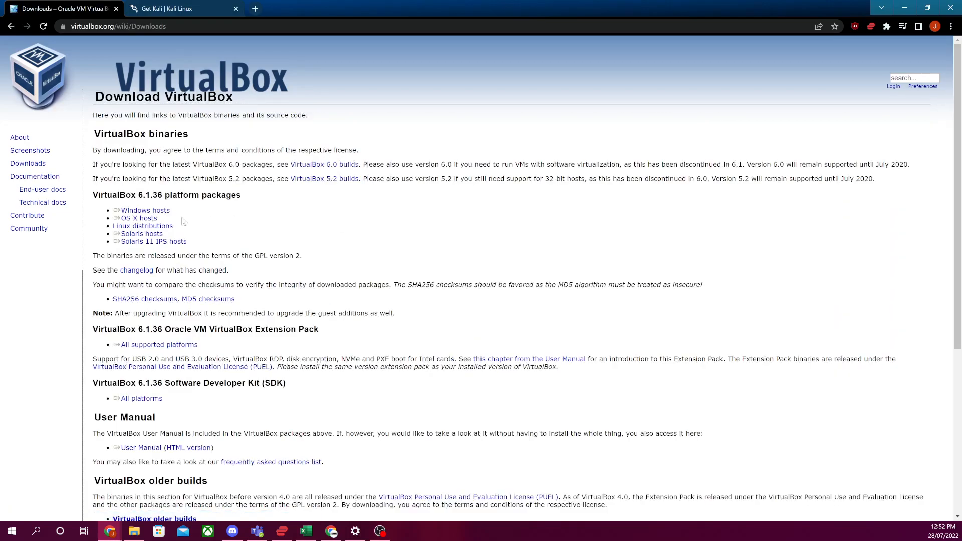
pyautogui.click(156, 215)
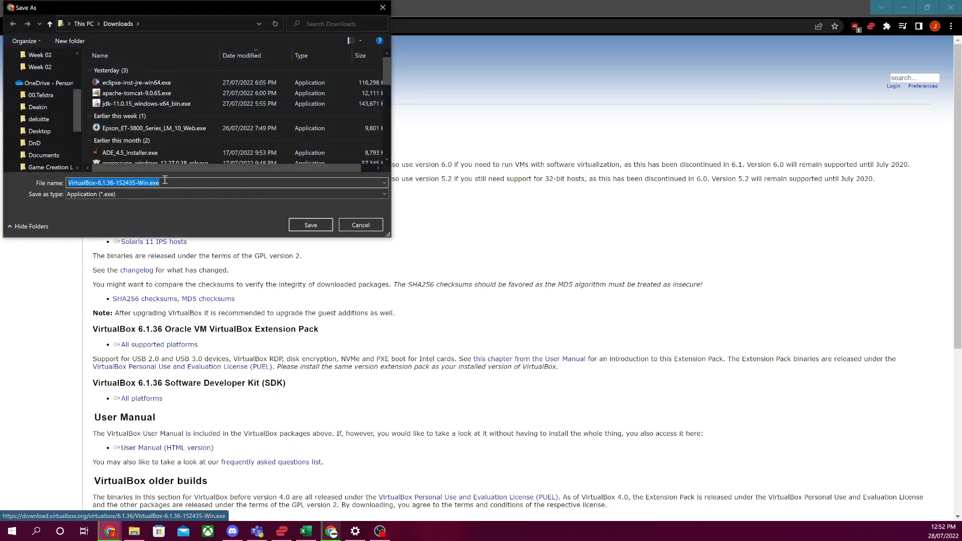
pyautogui.click(362, 225)
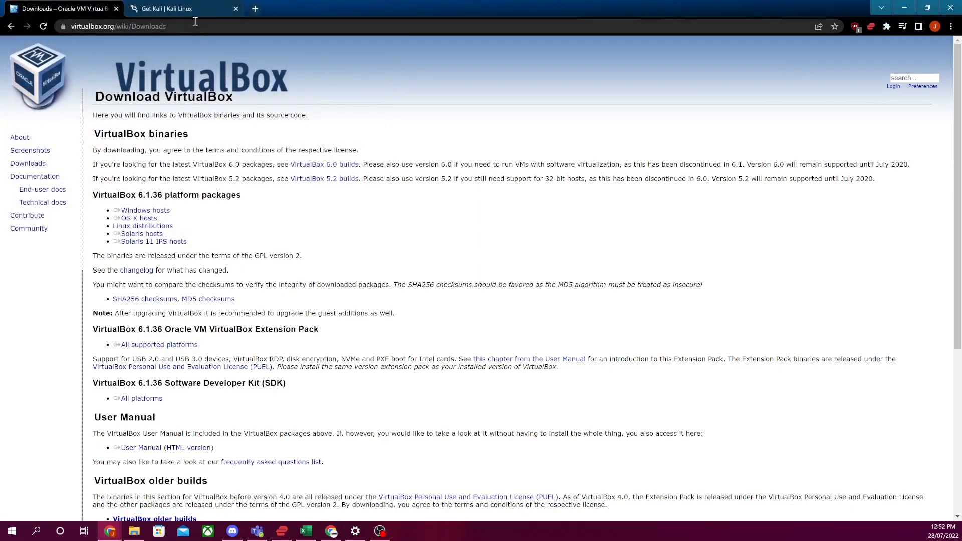
# Step: Request the recommended 64-bit VirtualBox image from Kali's Virtual Machines downloads, and cancel saving it
pyautogui.click(206, 9)
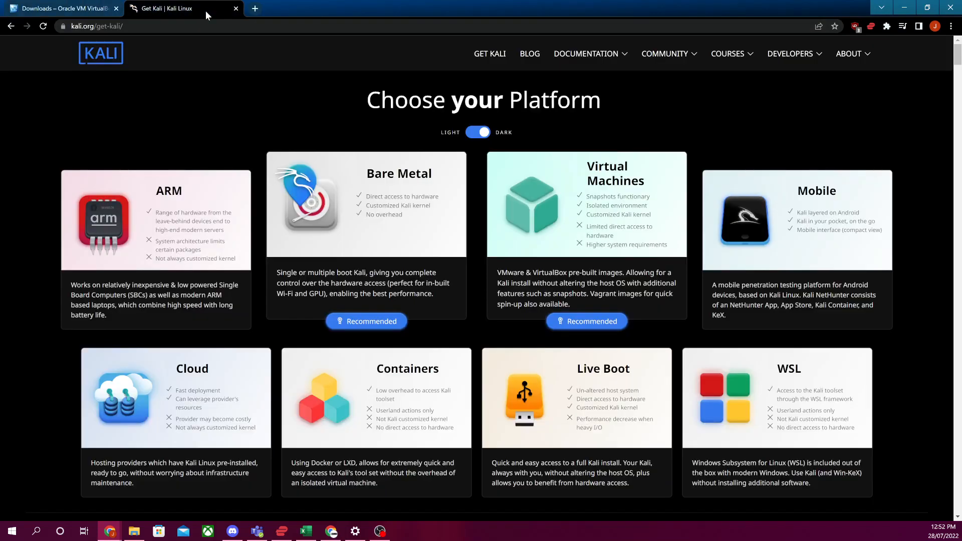
pyautogui.click(587, 196)
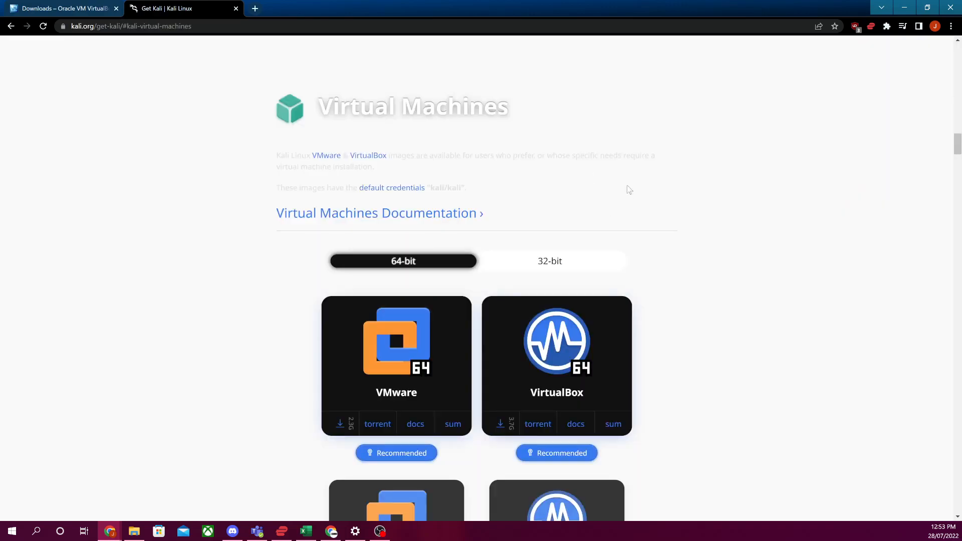
pyautogui.scroll(-1, 630, 216)
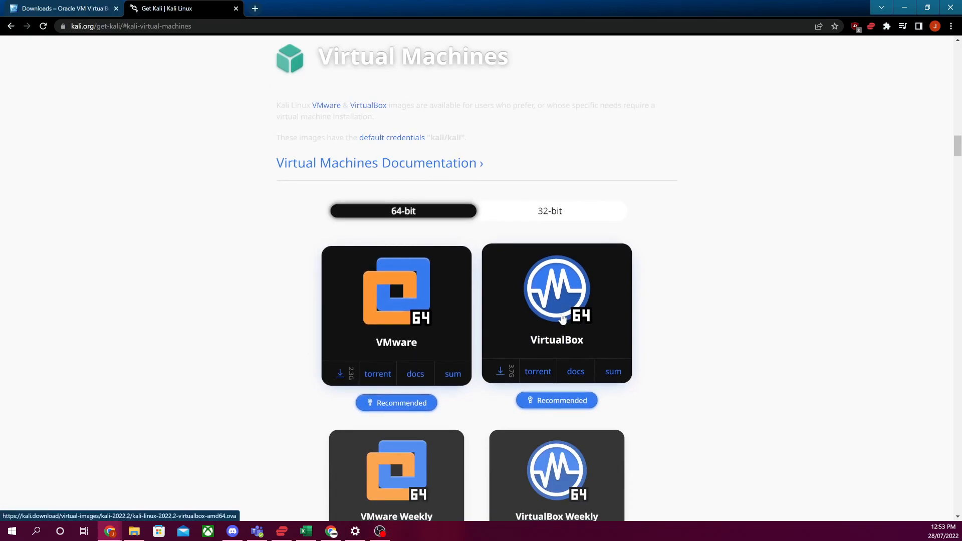
pyautogui.click(501, 375)
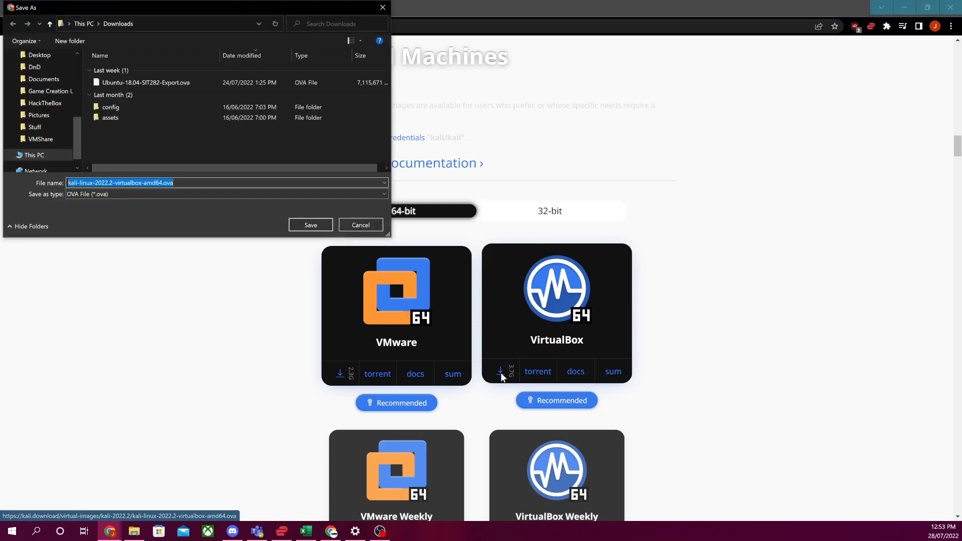
pyautogui.click(362, 224)
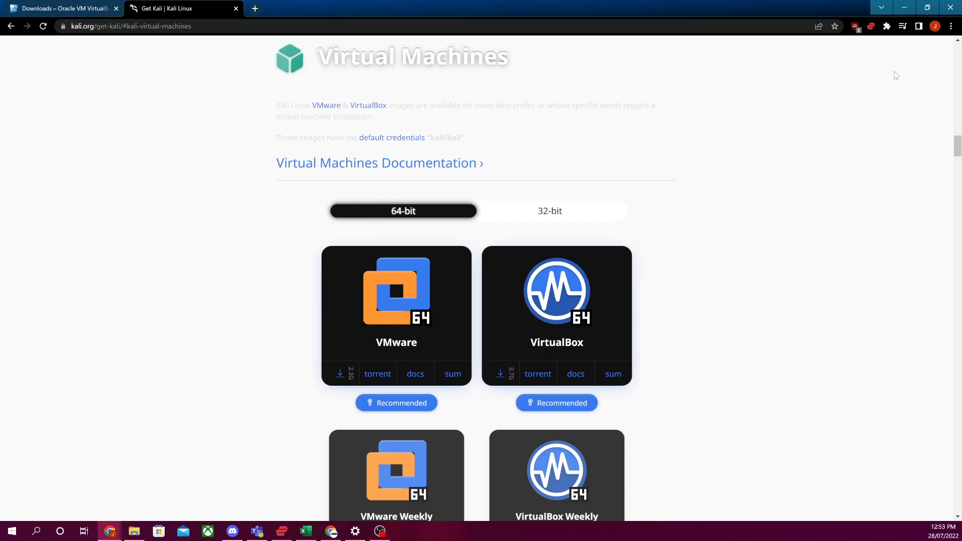
# Step: Install VirtualBox 6.1.34 from the desktop installer with the default features and shortcuts, starting the program on completion
pyautogui.click(904, 8)
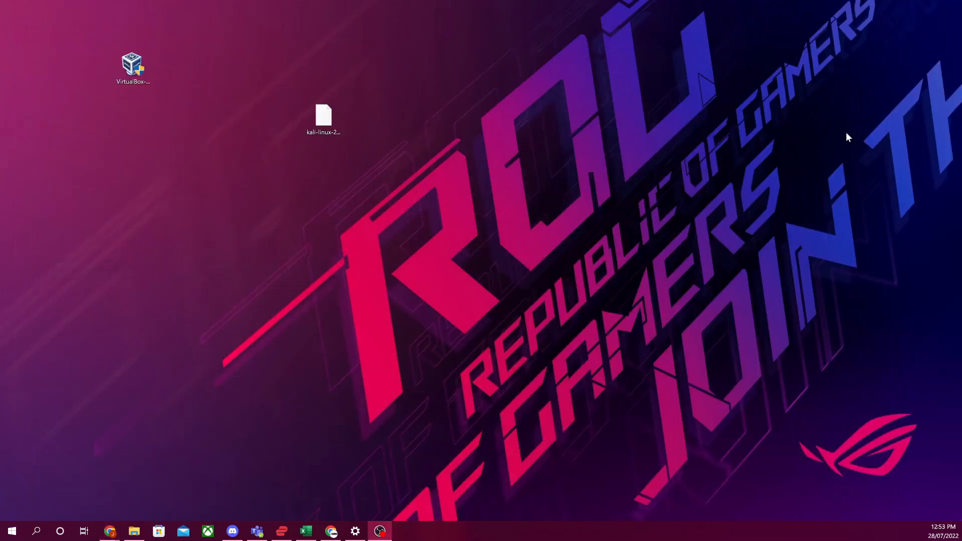
pyautogui.click(133, 65)
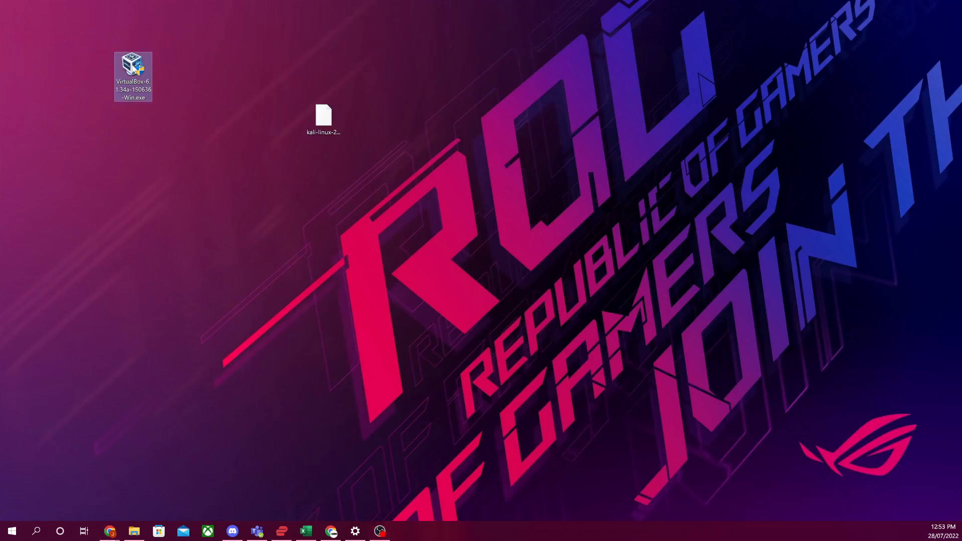
pyautogui.doubleClick(133, 66)
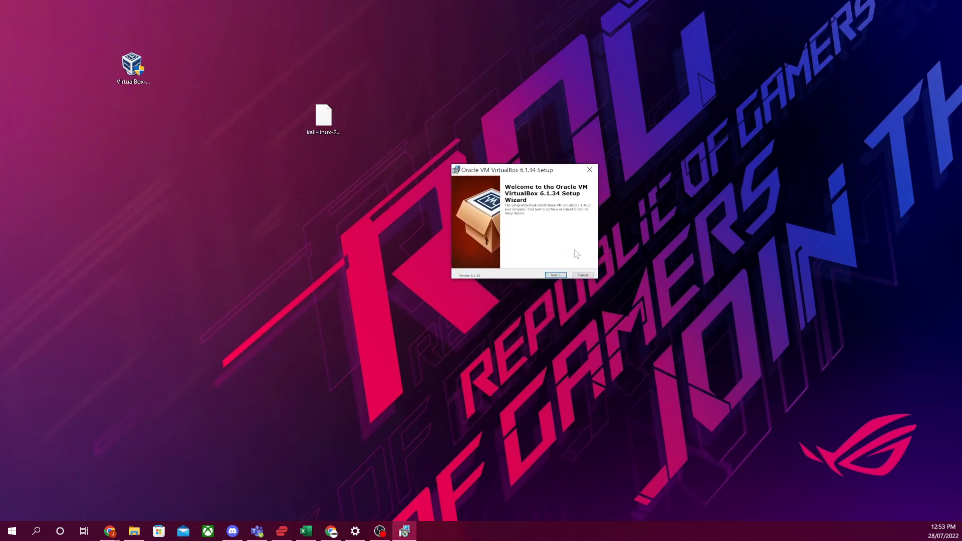
pyautogui.click(556, 275)
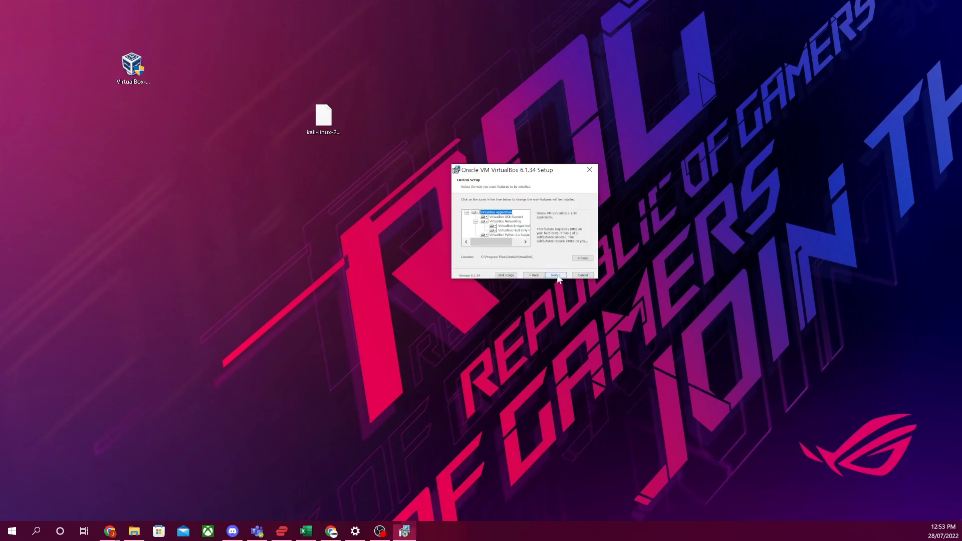
pyautogui.click(556, 275)
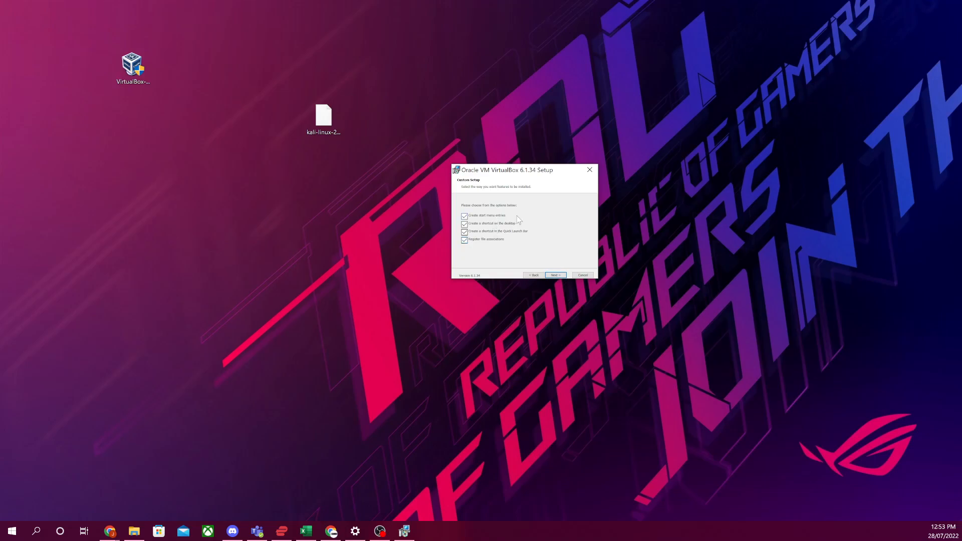
pyautogui.click(557, 275)
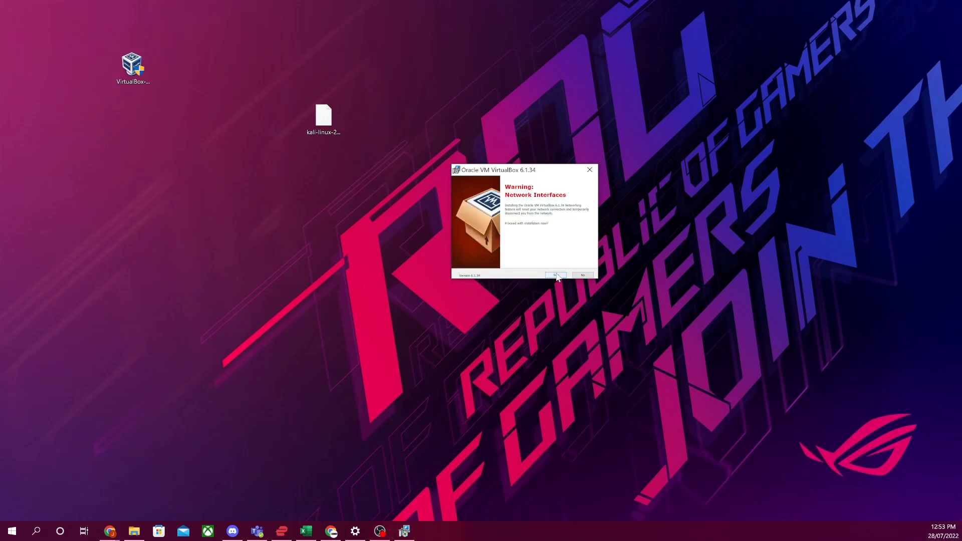
pyautogui.click(557, 275)
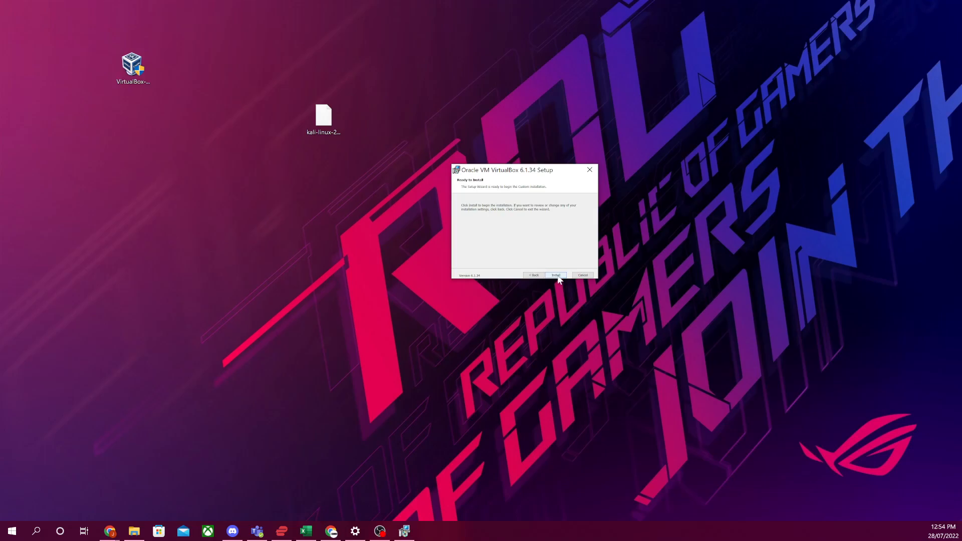
pyautogui.click(556, 275)
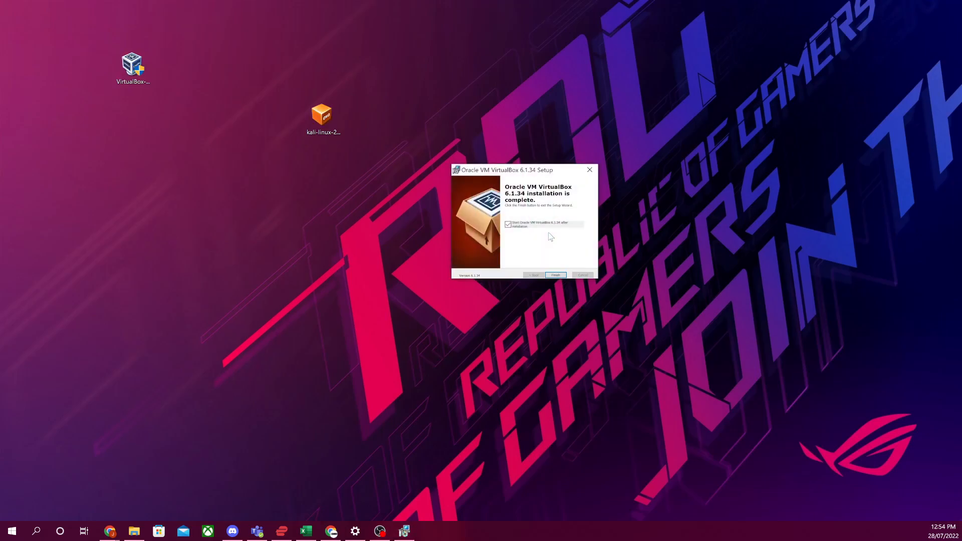
pyautogui.click(557, 275)
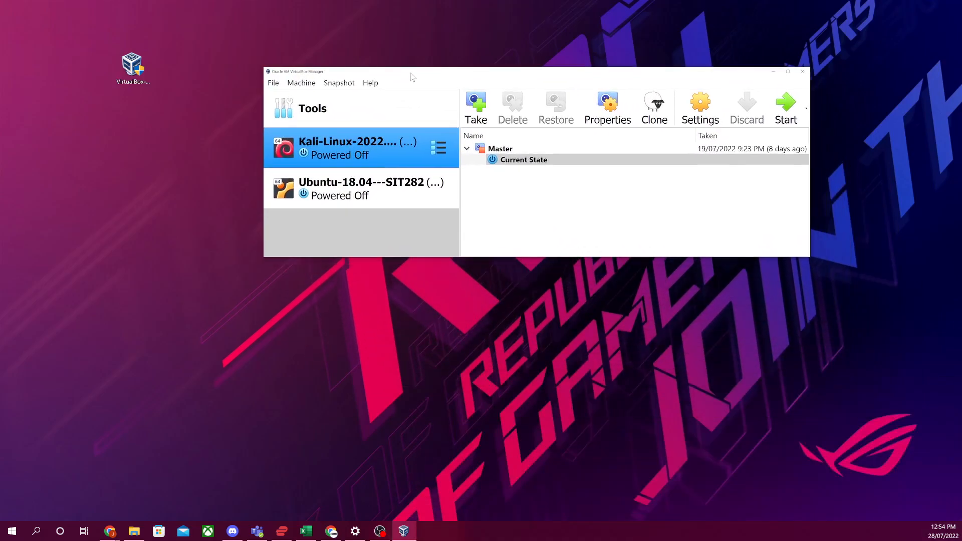
# Step: Enlarge the VirtualBox Manager window and choose kali-linux-2022.2-virtualbox-amd64.ova from the Desktop as the appliance to import
pyautogui.moveTo(701, 258); pyautogui.dragTo(729, 449)
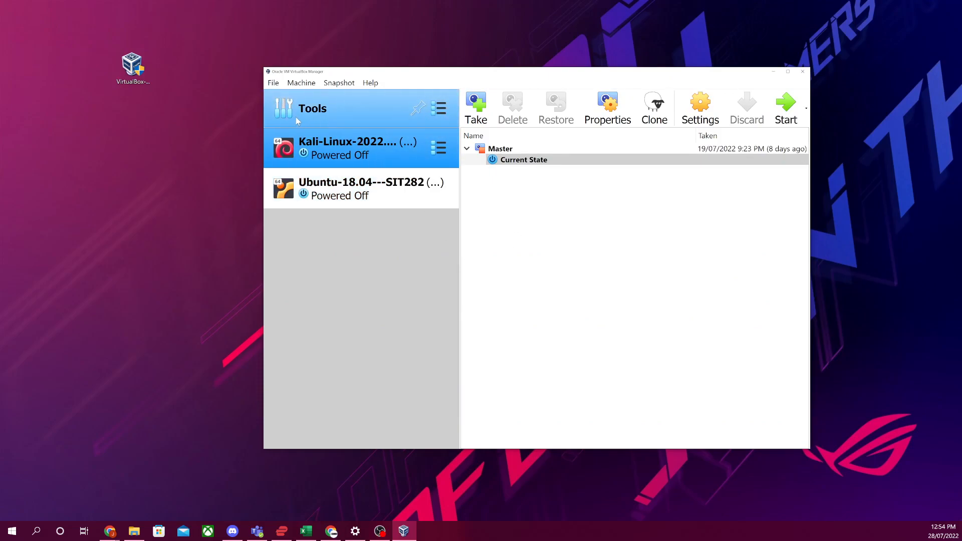
pyautogui.moveTo(520, 67); pyautogui.dragTo(521, 66)
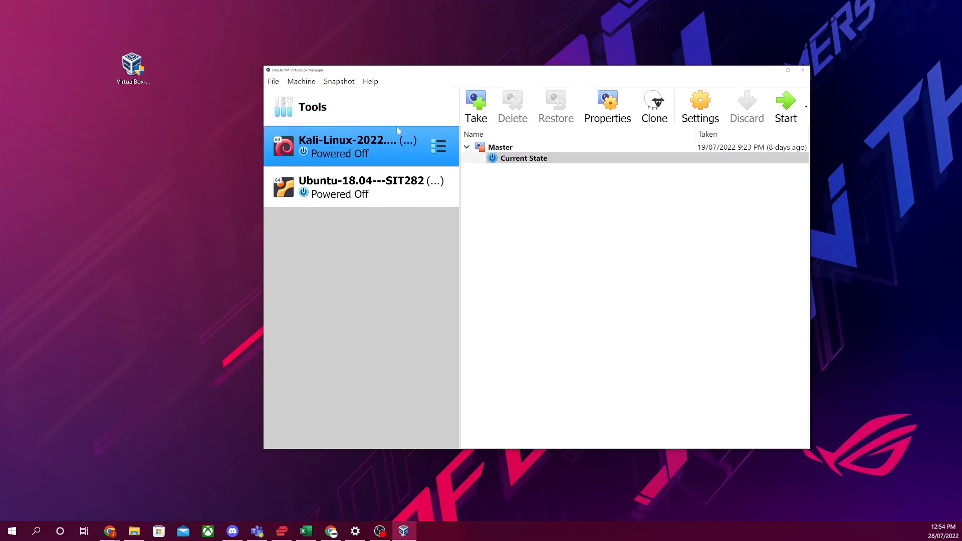
pyautogui.click(293, 110)
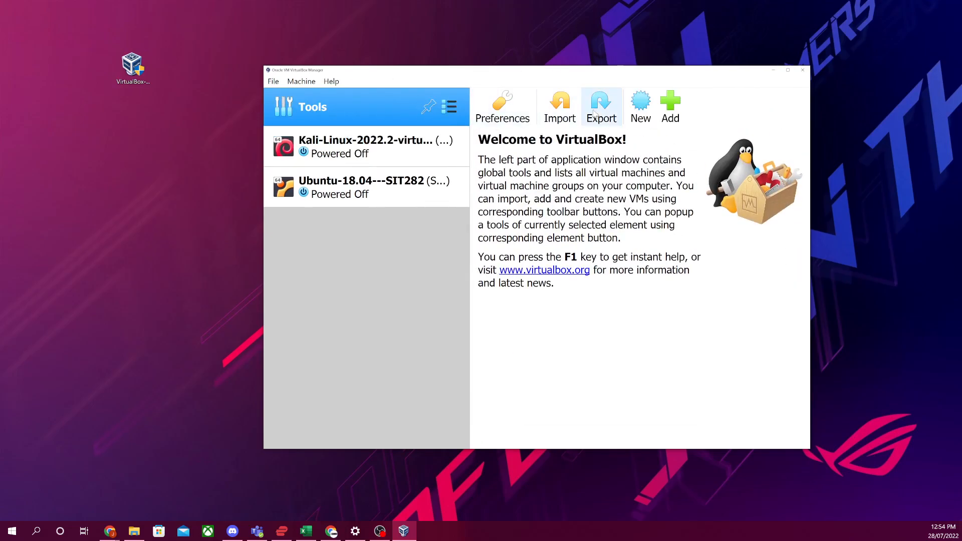
pyautogui.click(558, 118)
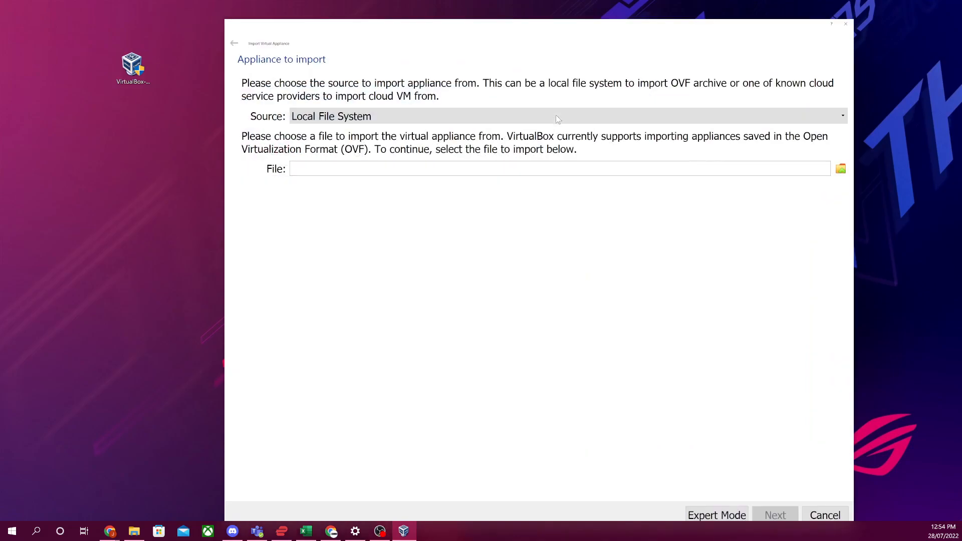
pyautogui.click(844, 173)
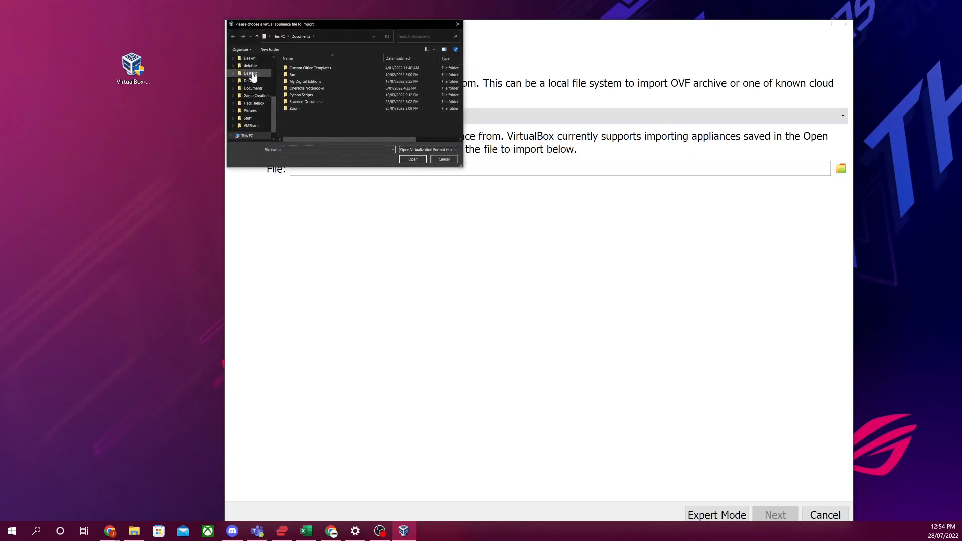
pyautogui.scroll(2, 253, 86)
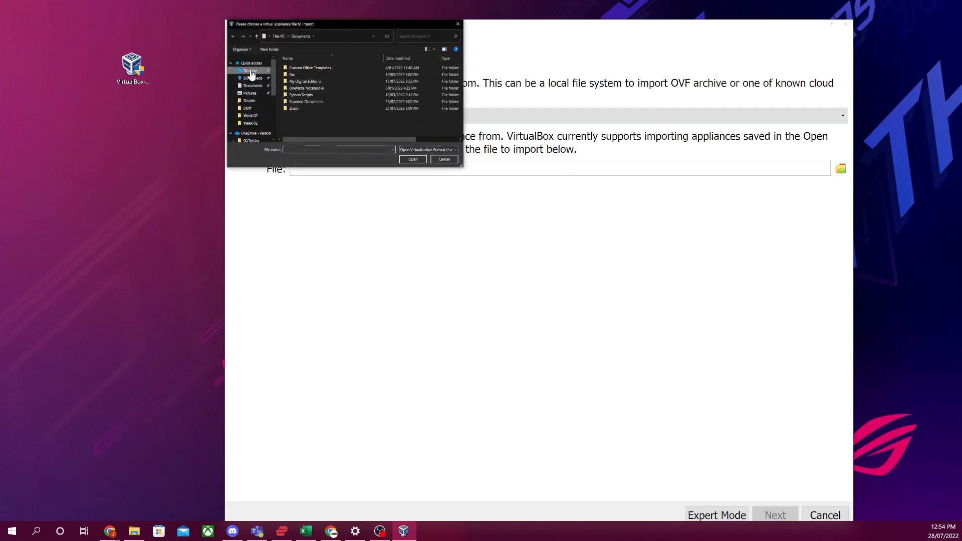
pyautogui.click(250, 70)
pyautogui.doubleClick(409, 83)
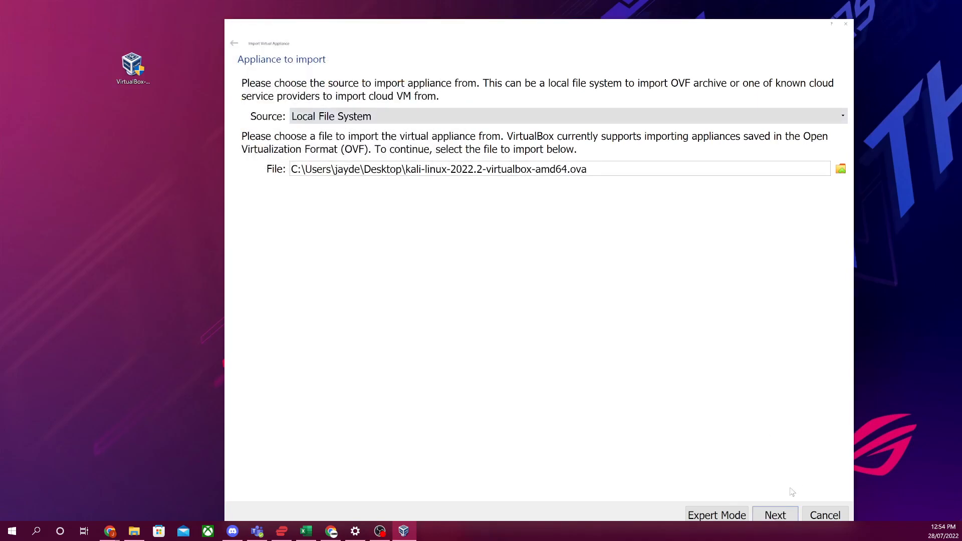
# Step: Import the Kali Linux appliance with its default settings and agree to the software license
pyautogui.click(775, 519)
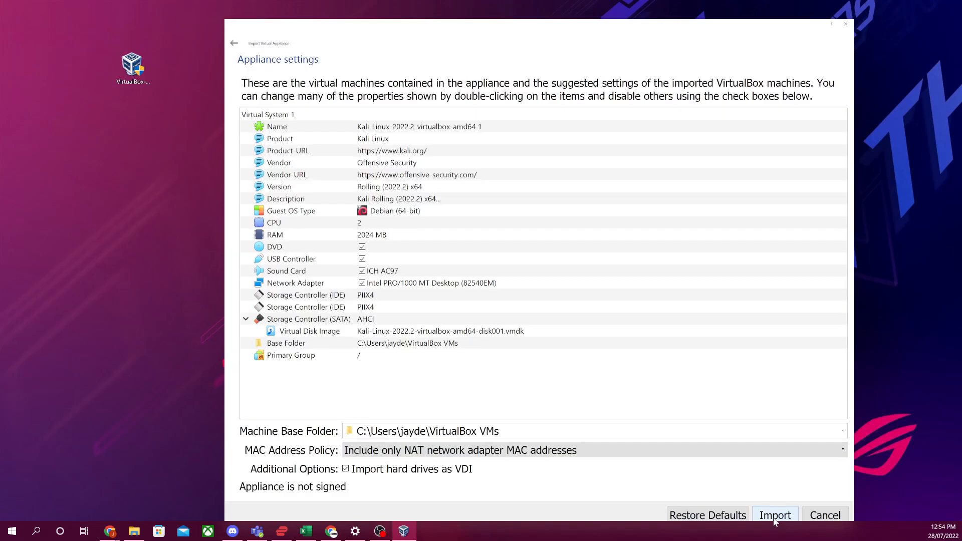
pyautogui.click(774, 519)
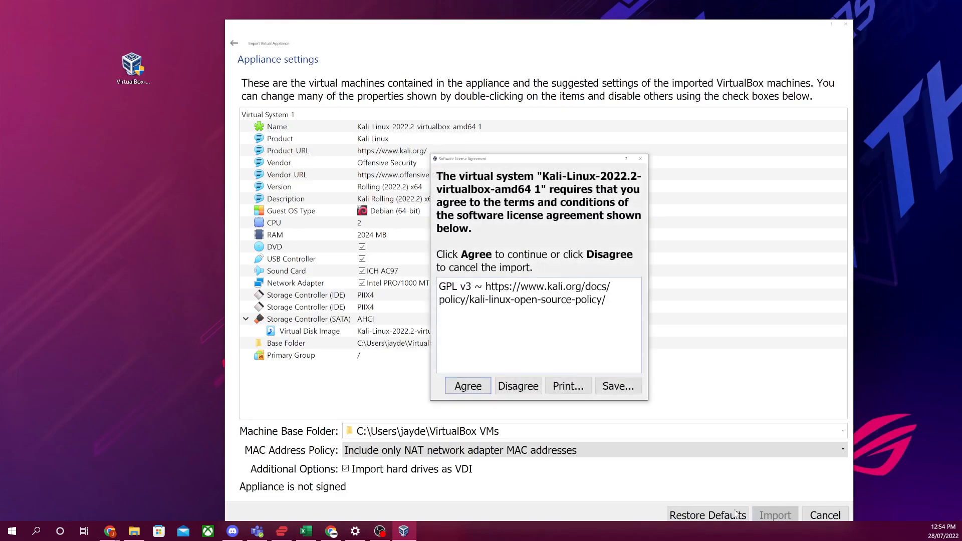
pyautogui.click(466, 388)
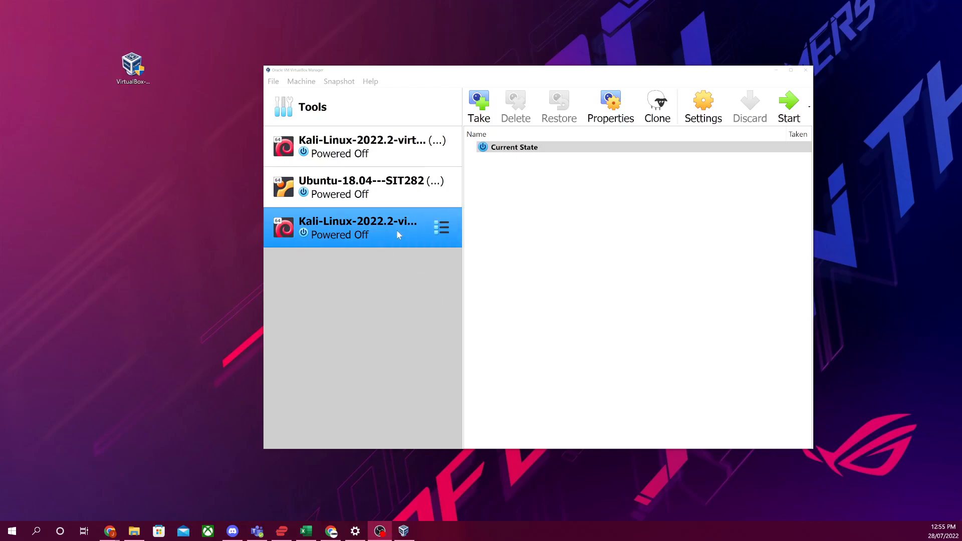
# Step: Show the snapshots of the newly imported Kali Linux machine and take a snapshot named MasterCopy
pyautogui.click(441, 233)
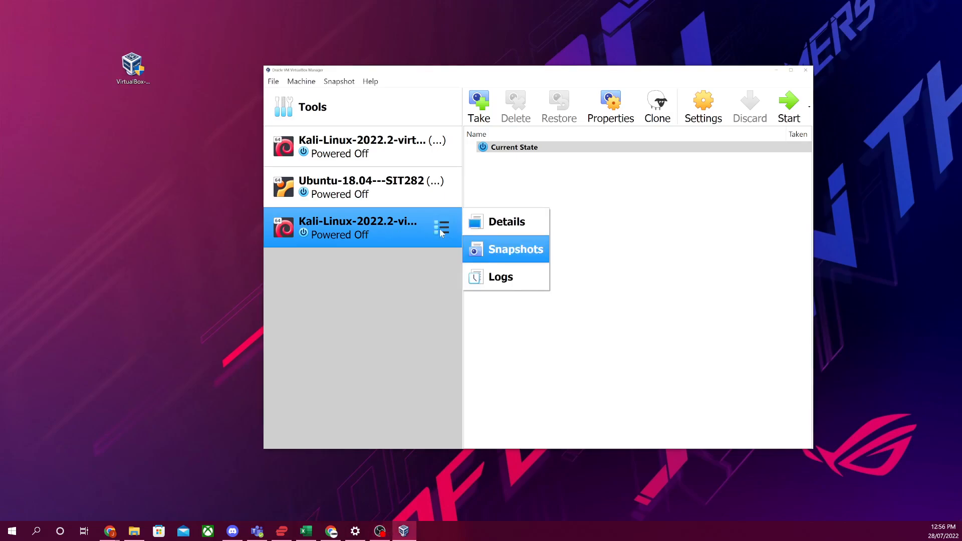
pyautogui.click(485, 256)
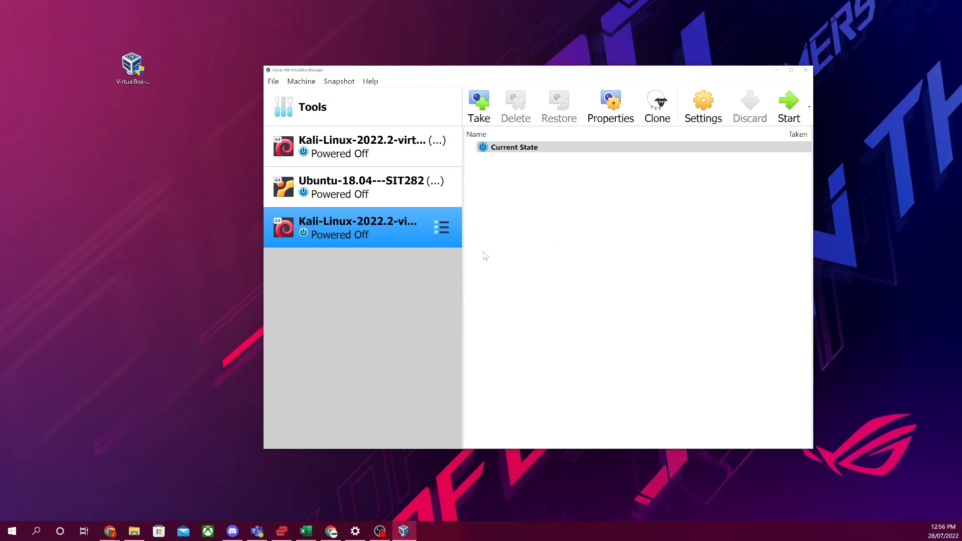
pyautogui.click(450, 231)
pyautogui.click(483, 251)
pyautogui.click(485, 115)
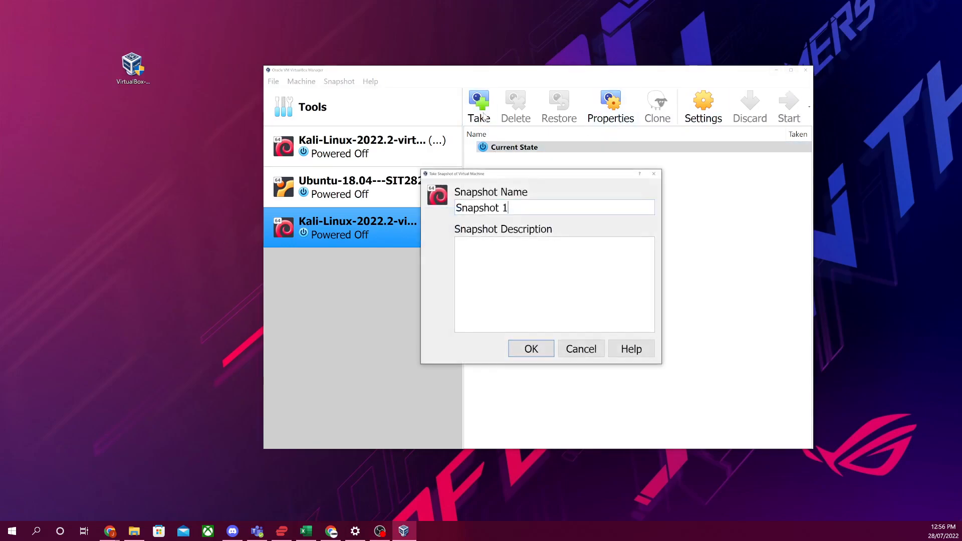
pyautogui.moveTo(521, 205); pyautogui.dragTo(455, 207)
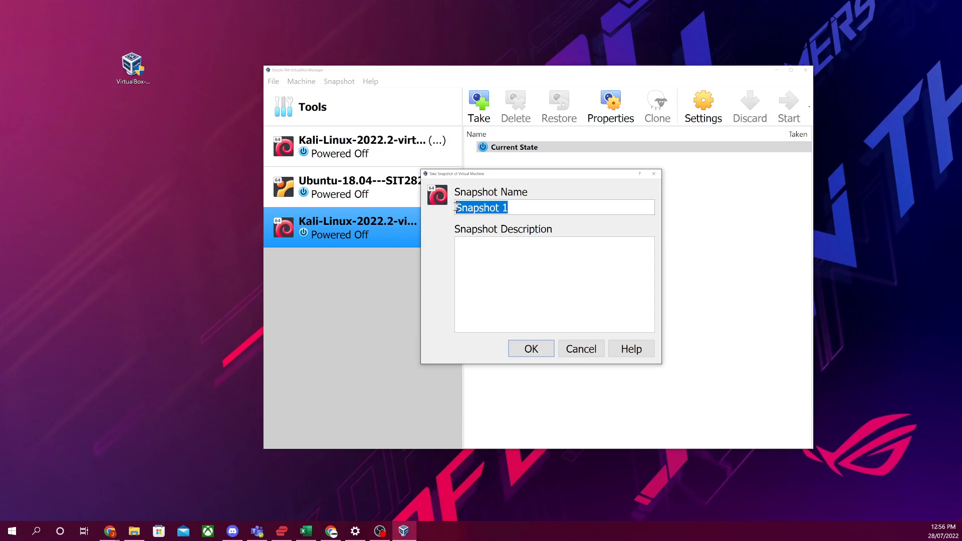
pyautogui.write('Master')
pyautogui.write('Cop')
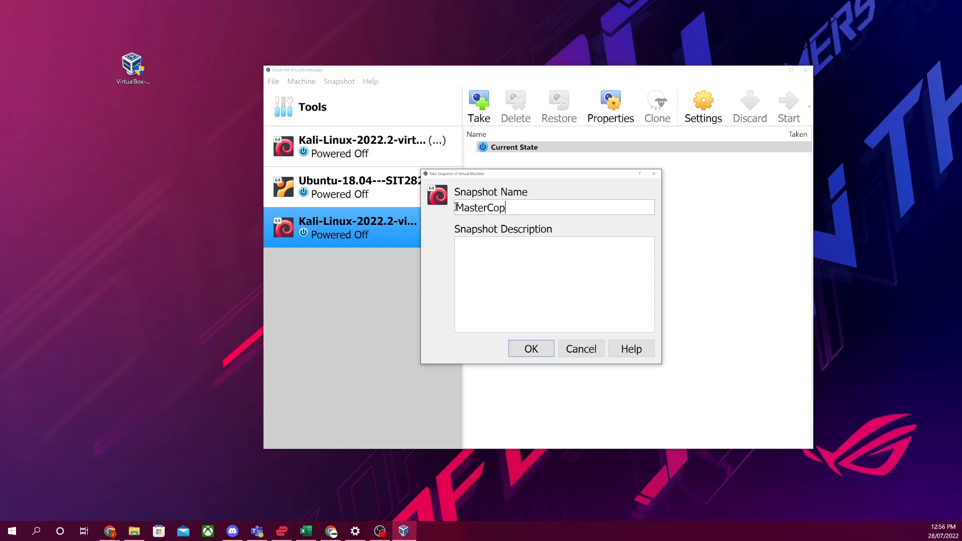
pyautogui.write('y')
pyautogui.click(531, 349)
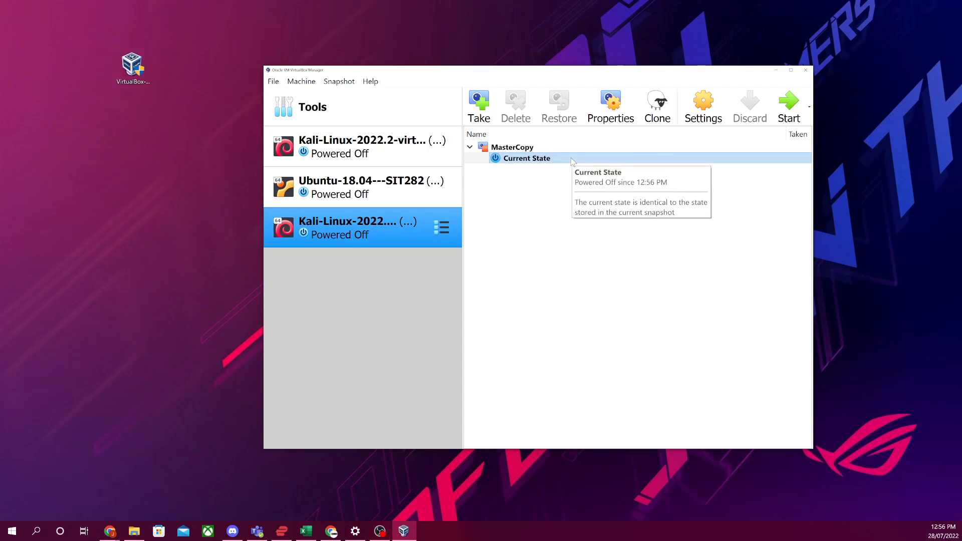
# Step: Start the newly imported Kali Linux machine and log in with the default account's username and password
pyautogui.click(795, 104)
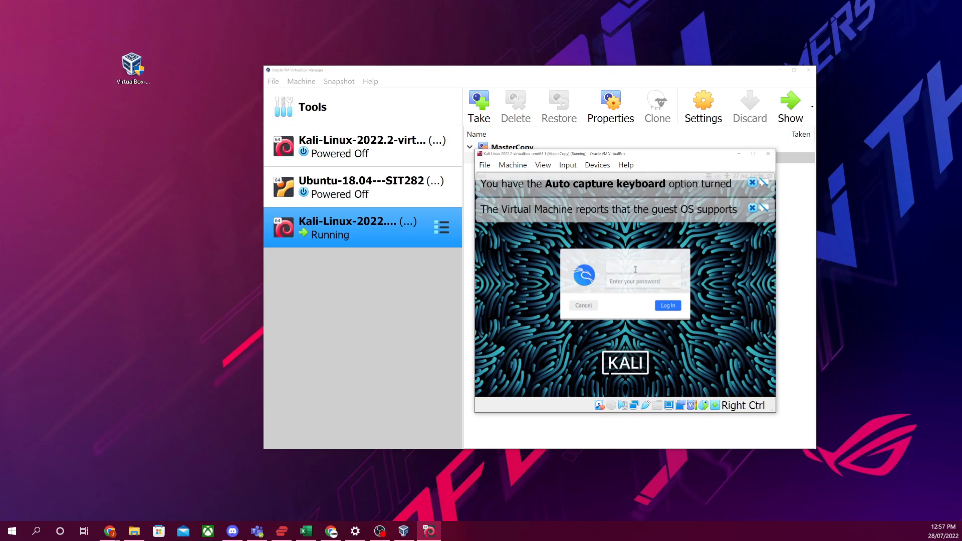
pyautogui.write('kali')
pyautogui.press('Tab')
pyautogui.write('kali')
pyautogui.click(667, 308)
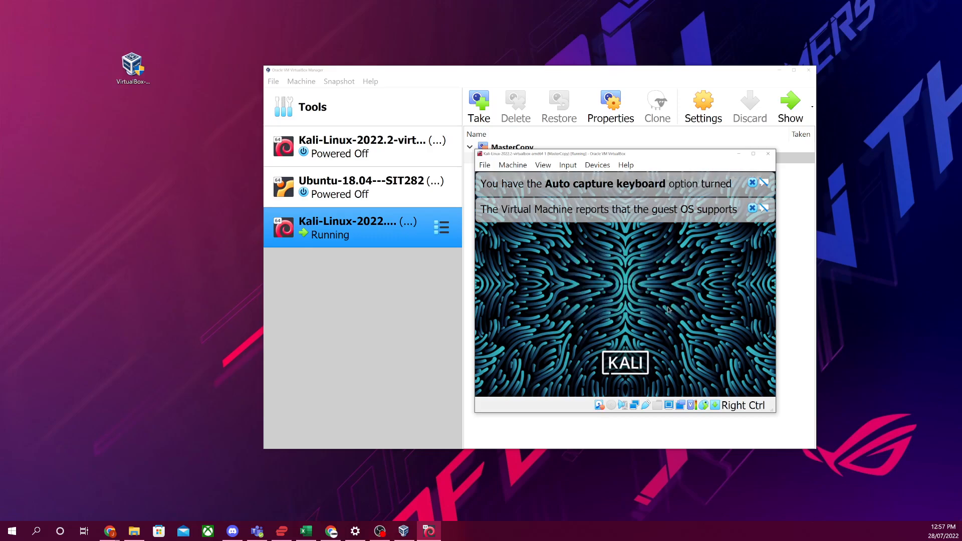
# Step: Maximize the virtual machine window and dismiss the keyboard capture and mouse pointer integration notifications
pyautogui.click(753, 154)
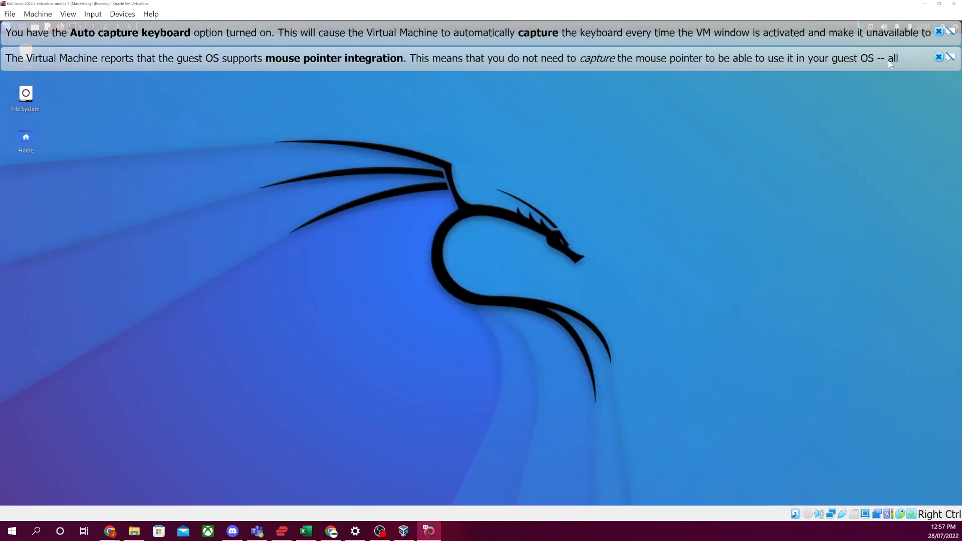
pyautogui.click(938, 59)
pyautogui.click(938, 32)
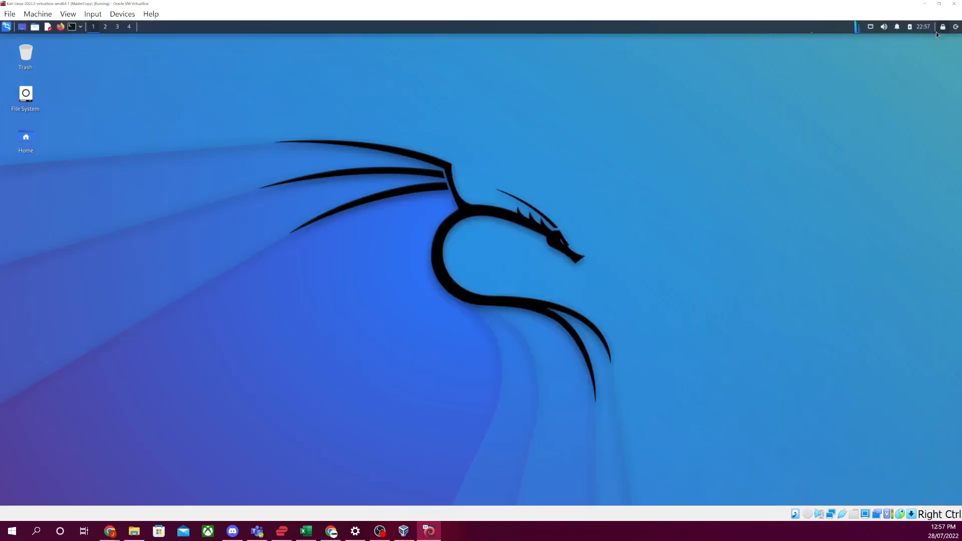
# Step: Open a terminal in Kali Linux, maximize it and enlarge its text by ten zoom steps
pyautogui.click(73, 29)
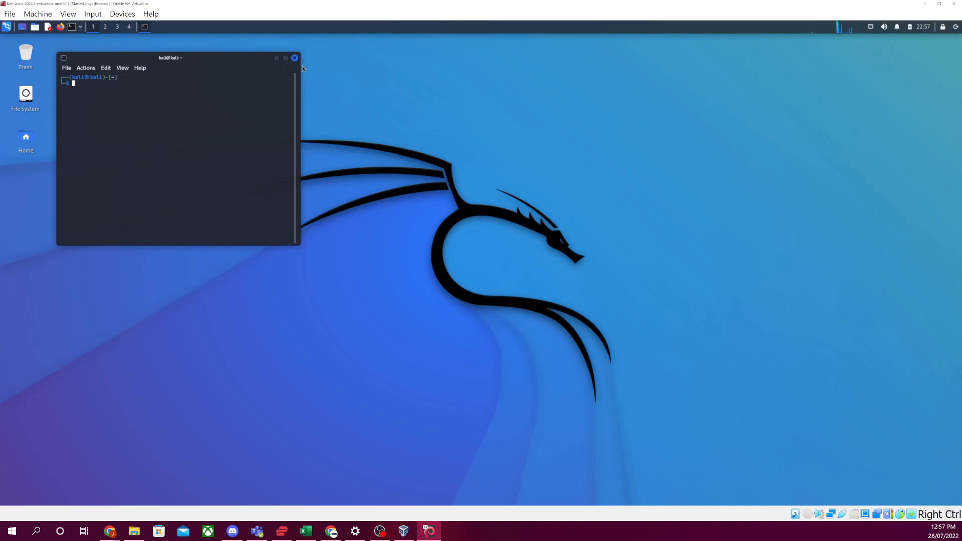
pyautogui.click(286, 58)
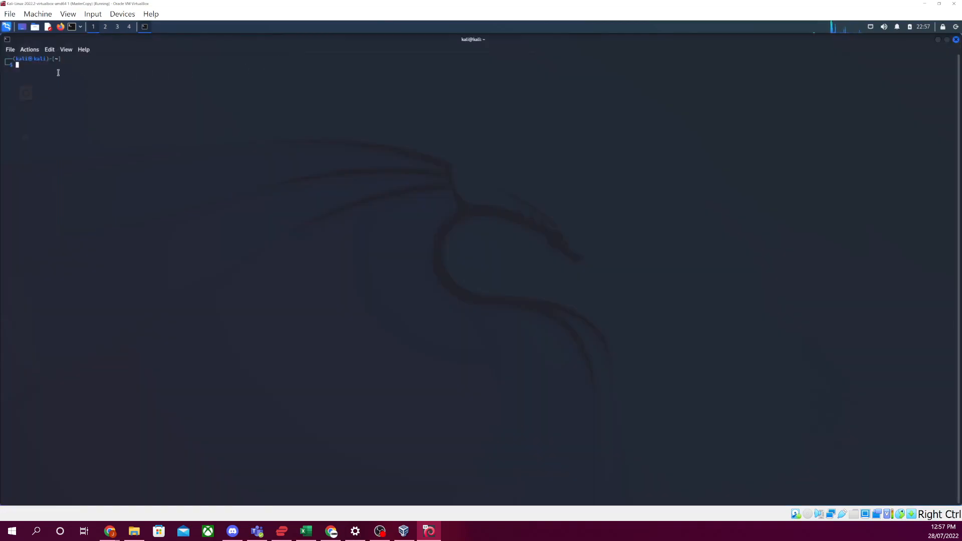
pyautogui.hotkey('ctrl', '+')
pyautogui.hotkey('ctrl', '+')
pyautogui.hotkey('ctrl', '+')
pyautogui.hotkey('ctrl', '+')
pyautogui.hotkey('ctrl', '+')
pyautogui.hotkey('ctrl', '+')
pyautogui.hotkey('ctrl', '+')
pyautogui.hotkey('ctrl', '+')
pyautogui.hotkey('ctrl', '+')
pyautogui.hotkey('ctrl', '+')
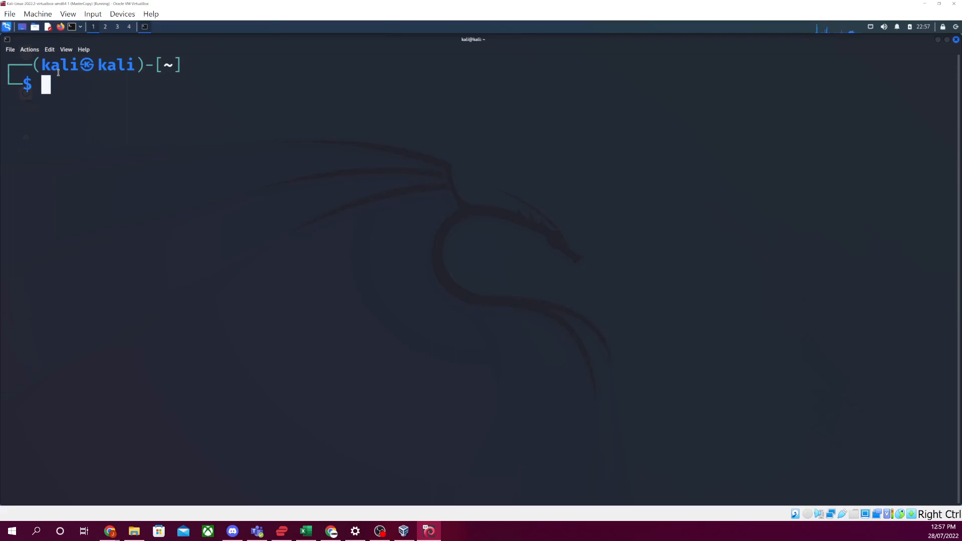
# Step: Update the package lists with sudo apt-get update, authorizing it with the account password
pyautogui.write('sudo apt-')
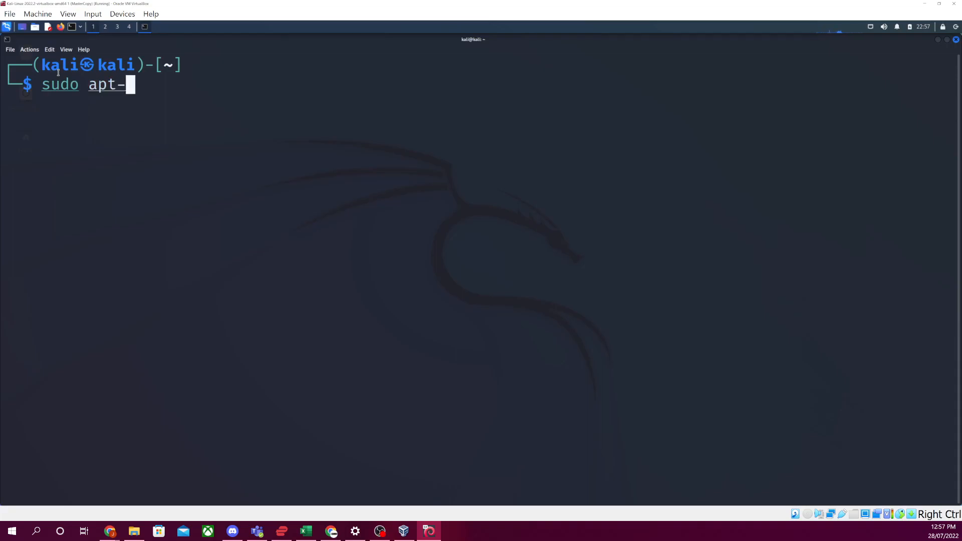
pyautogui.write('get update')
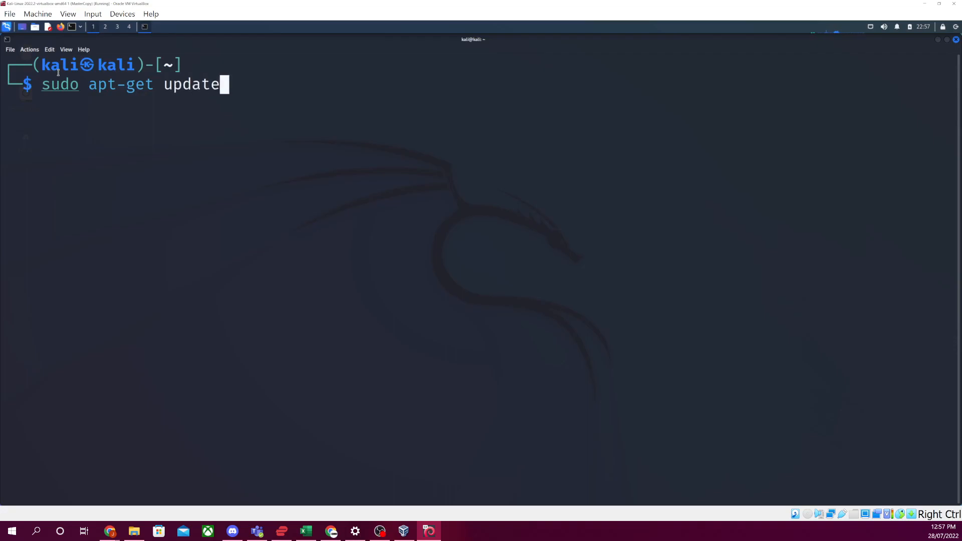
pyautogui.press('Return')
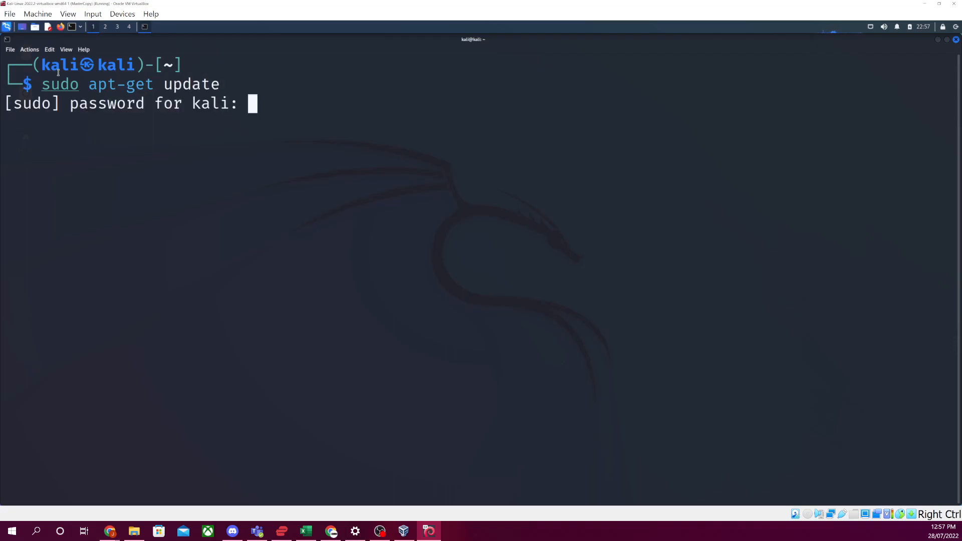
pyautogui.press('Return')
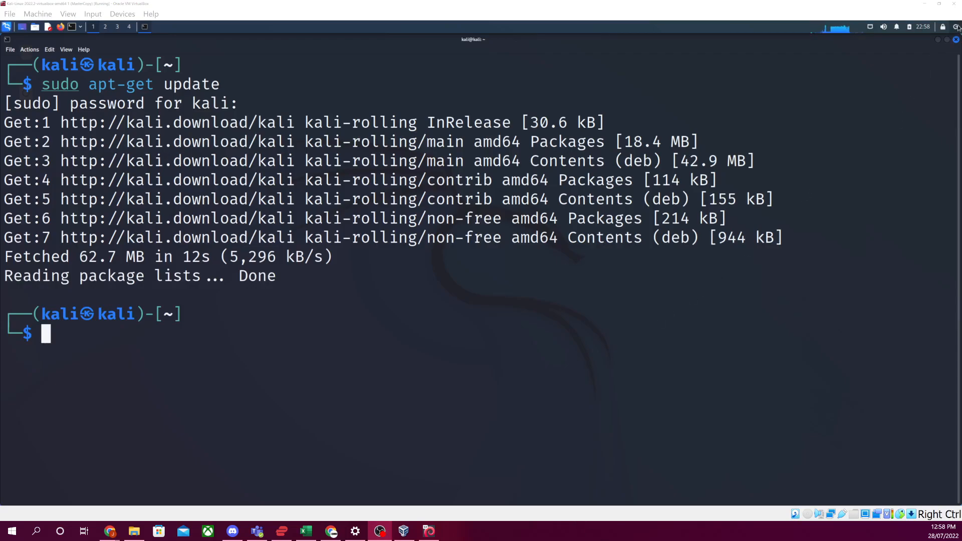
# Step: Close the virtual machine with its machine state saved and take a snapshot named Updated
pyautogui.click(953, 4)
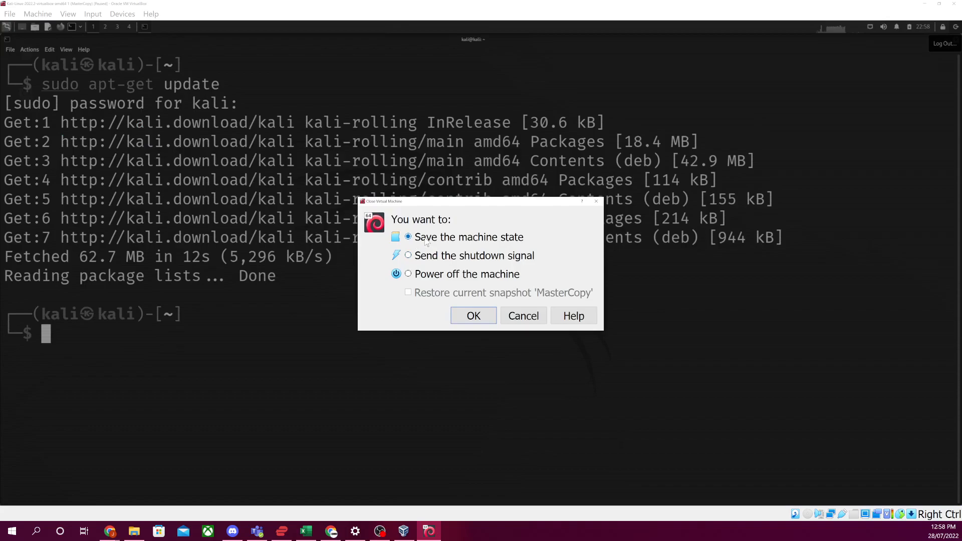
pyautogui.click(471, 314)
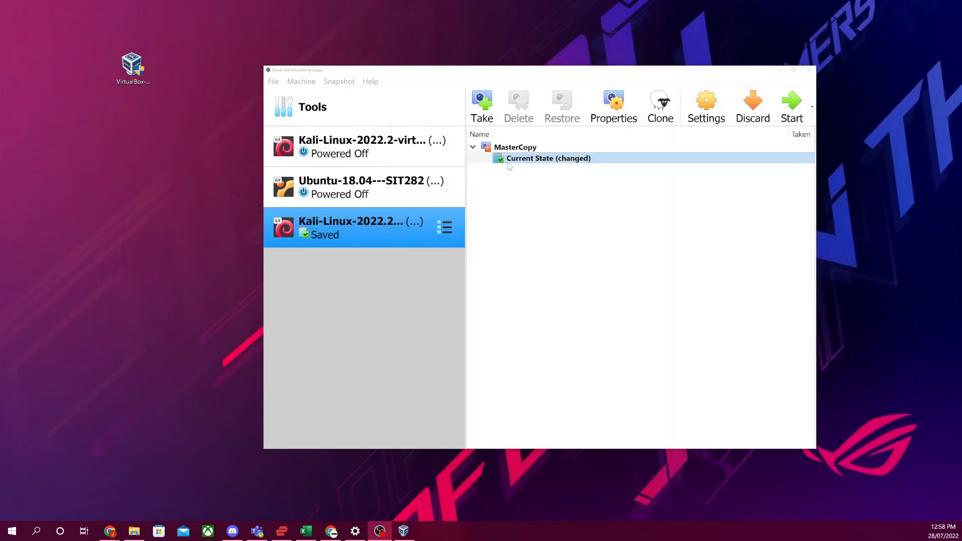
pyautogui.click(482, 107)
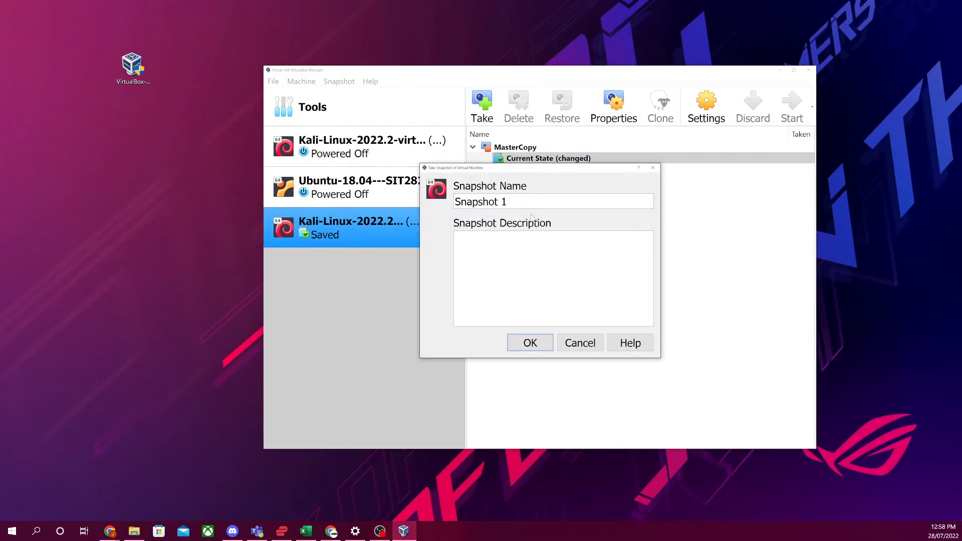
pyautogui.moveTo(523, 202); pyautogui.dragTo(435, 208)
pyautogui.write('Updated')
pyautogui.click(531, 346)
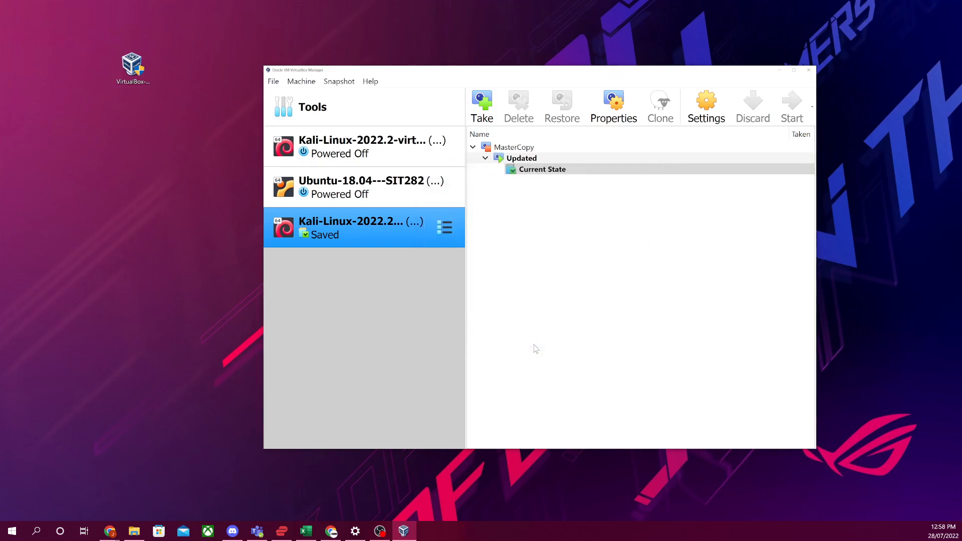
# Step: Look at the MasterCopy and Updated snapshots as possible restore points in the snapshot tree
pyautogui.click(526, 147)
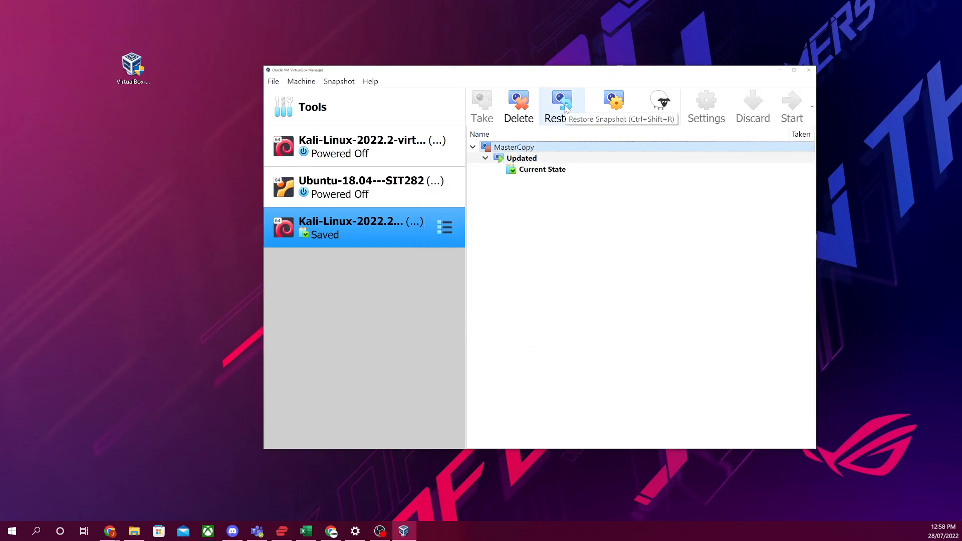
pyautogui.click(562, 157)
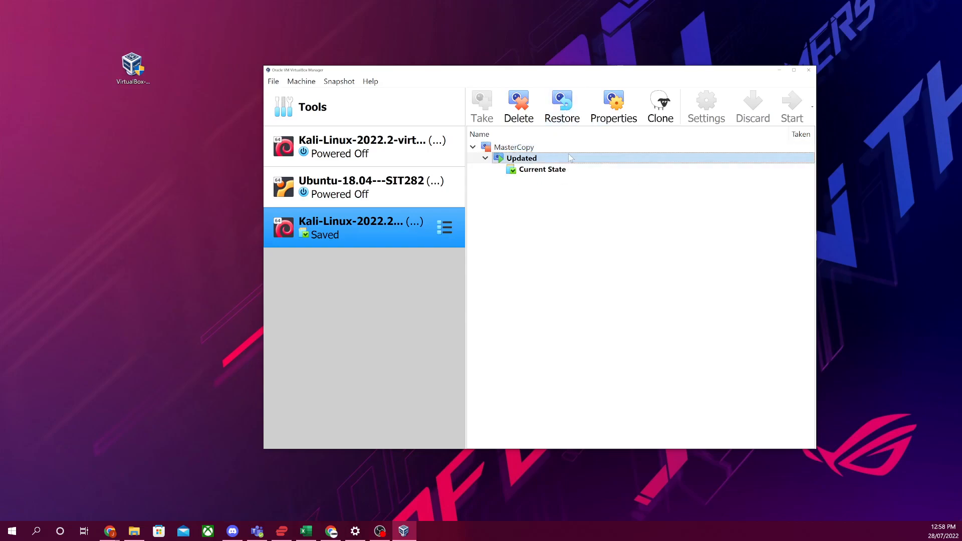